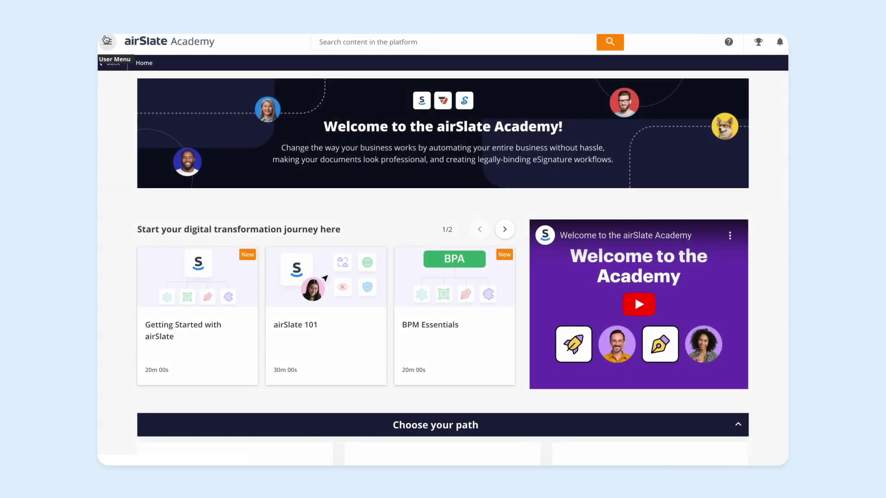
Step: Open the User Menu side drawer from the top left of the Academy home page
left_click(105, 39)
Step: Go to View & Share my certificates and choose Add to LinkedIn on the Pre-fill from Google Sheets badge email
left_click(141, 255)
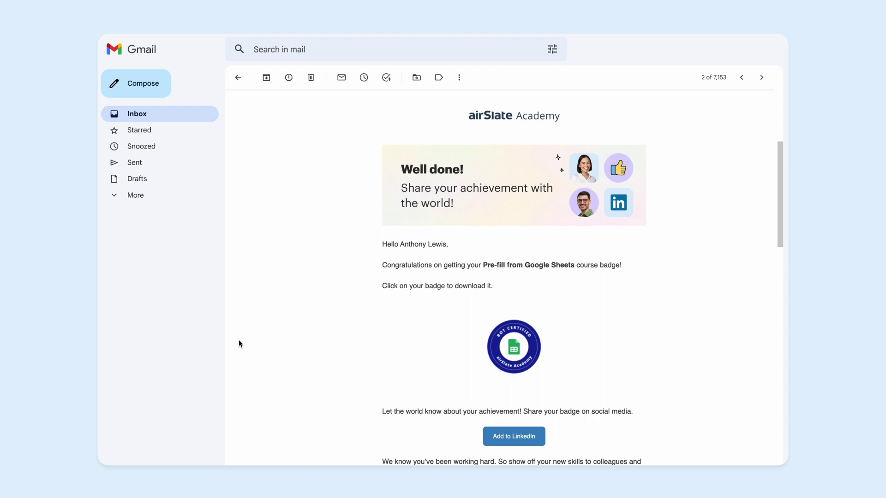
scroll(428, 393, "down", 2)
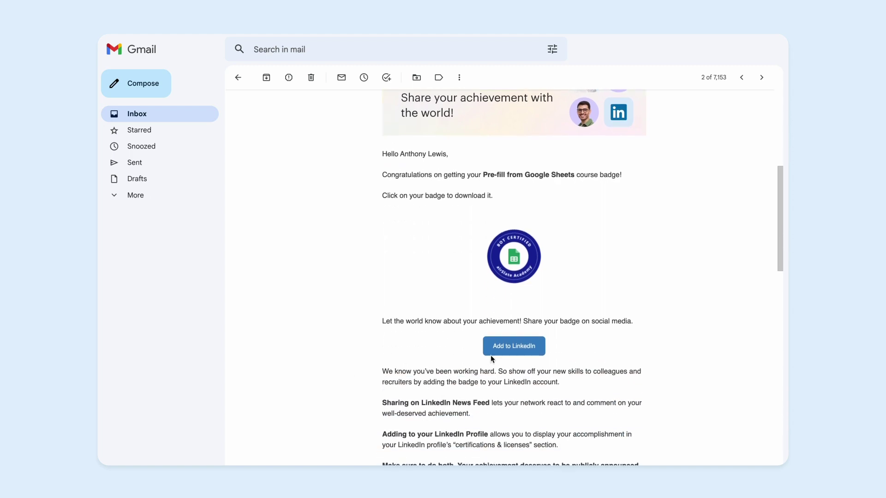
left_click(491, 353)
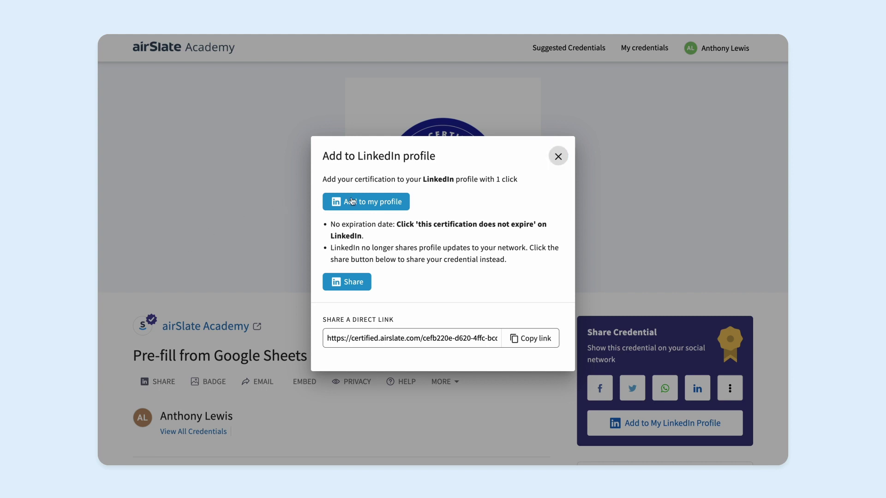
Step: Save the pre-filled Pre-fill from Google Sheets certification to the LinkedIn profile and dismiss the Post successful toast
left_click(360, 199)
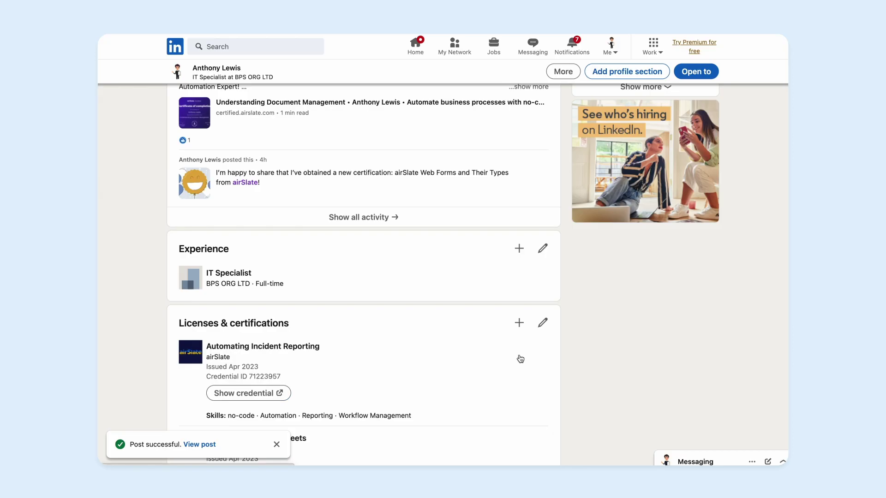
scroll(519, 355, "down", 3)
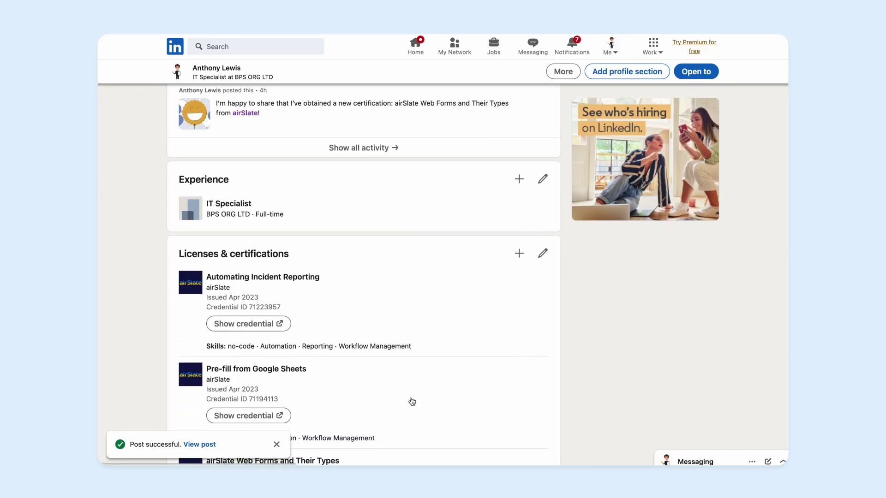
scroll(408, 403, "down", 1)
left_click(277, 446)
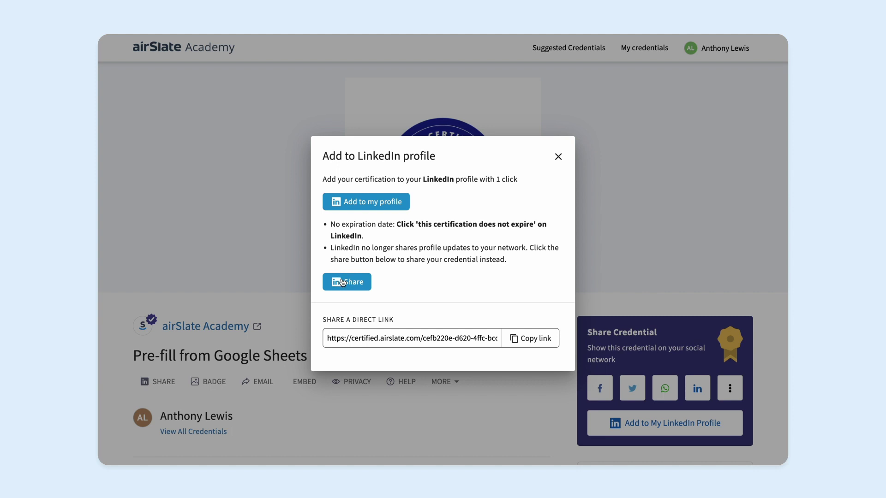
left_click(342, 282)
Step: Copy the credential's direct link and close the Add to LinkedIn profile dialog
left_click(527, 336)
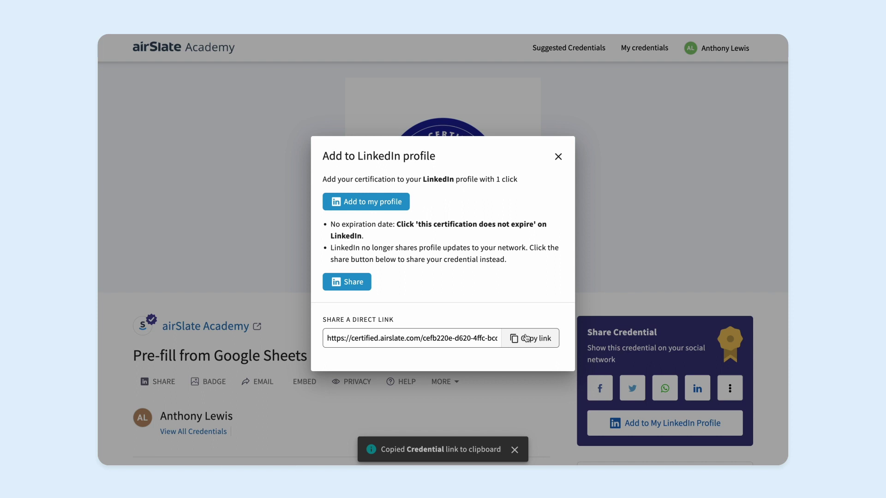
left_click(558, 157)
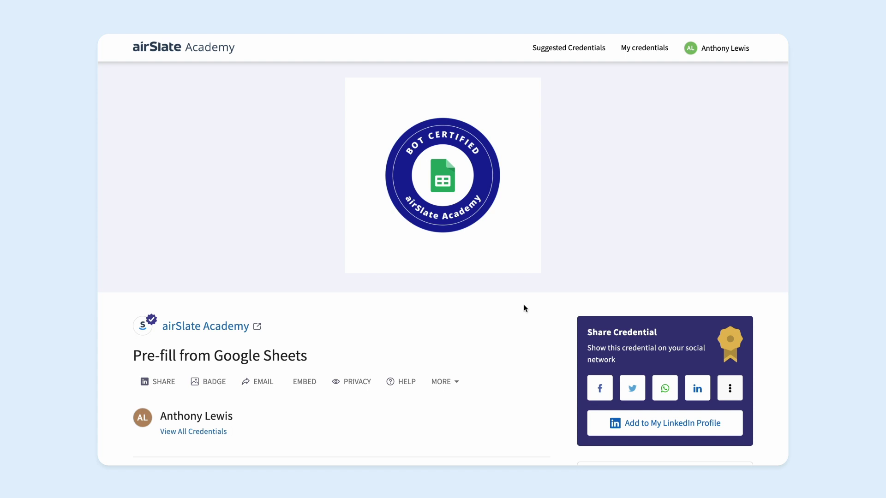
scroll(524, 308, "down", 2)
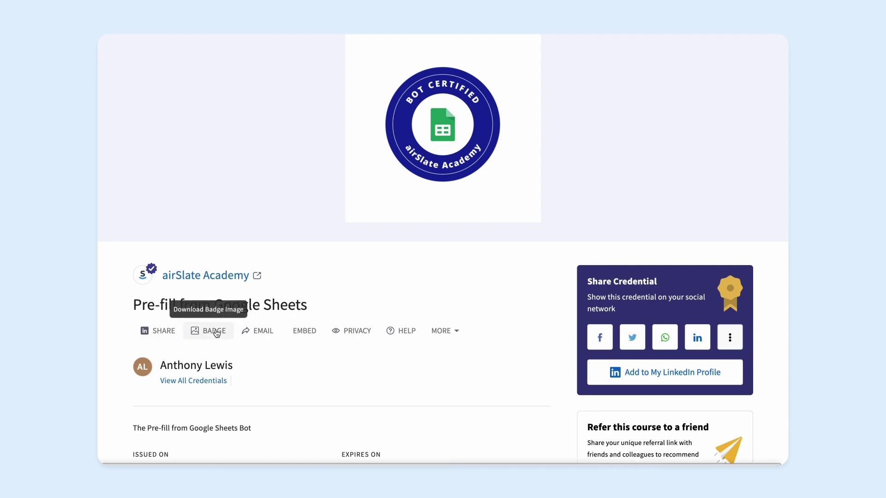
left_click(259, 332)
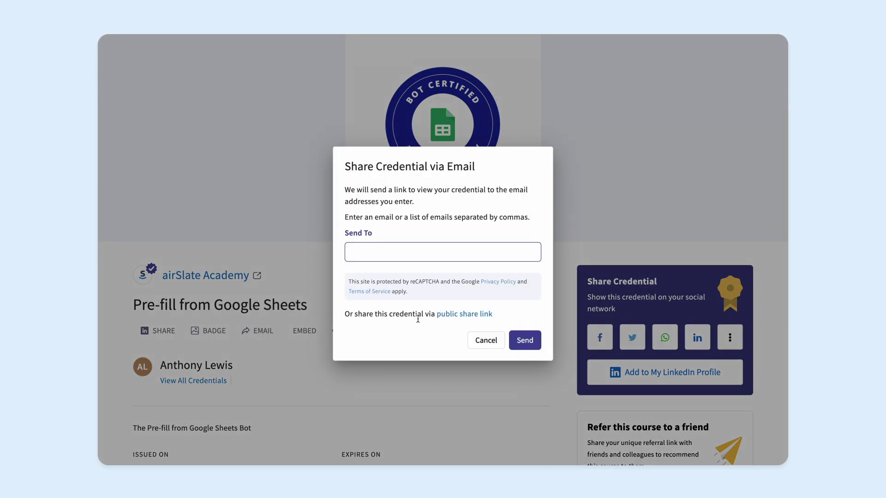
left_click(486, 340)
left_click(302, 332)
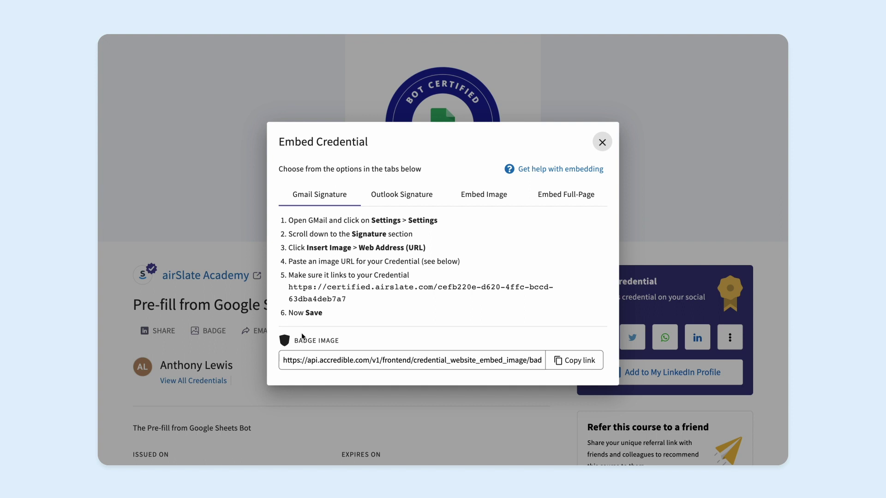
left_click(602, 143)
left_click(354, 341)
left_click(367, 221)
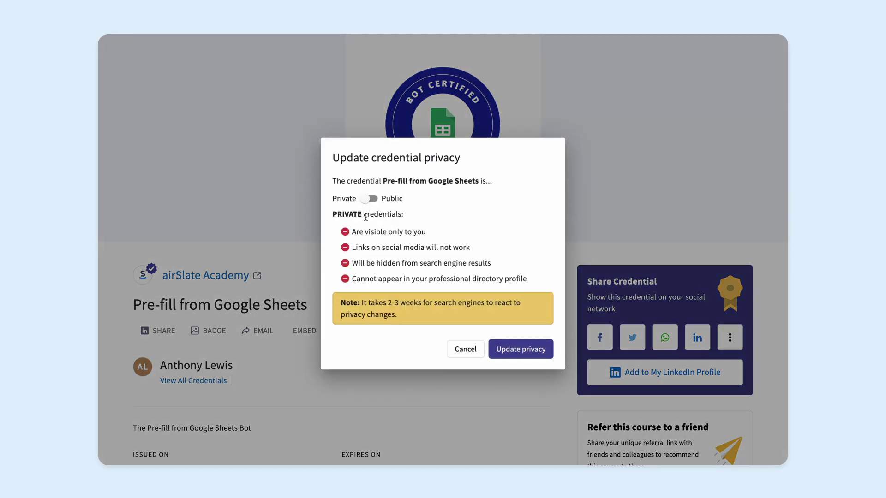
left_click(373, 210)
left_click(469, 333)
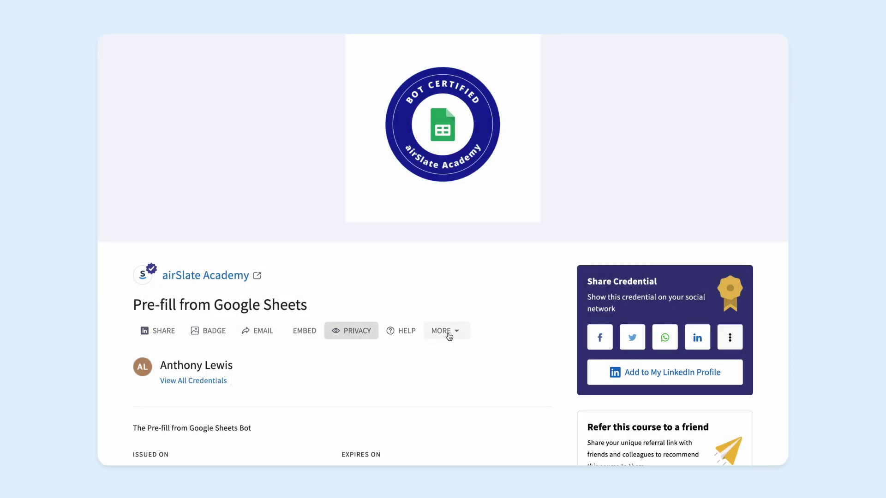
Step: Look through the credential's HELP, MORE and Add Evidence options, closing each without changes
left_click(402, 330)
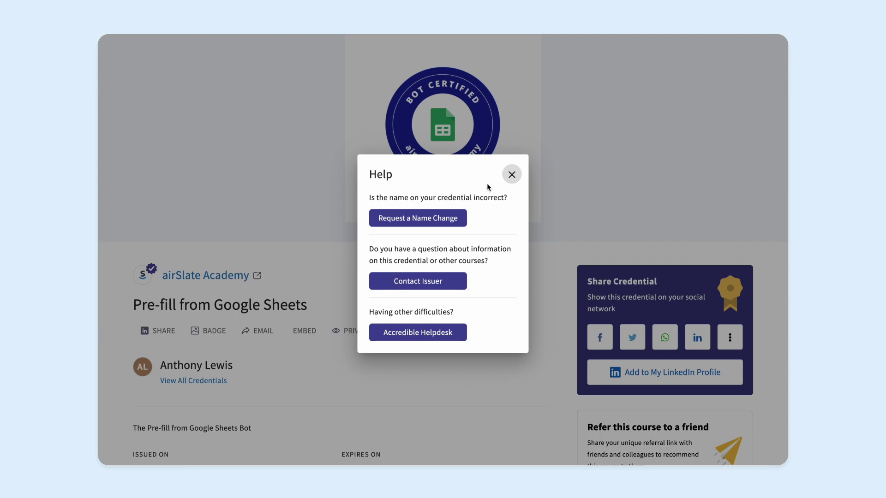
left_click(511, 174)
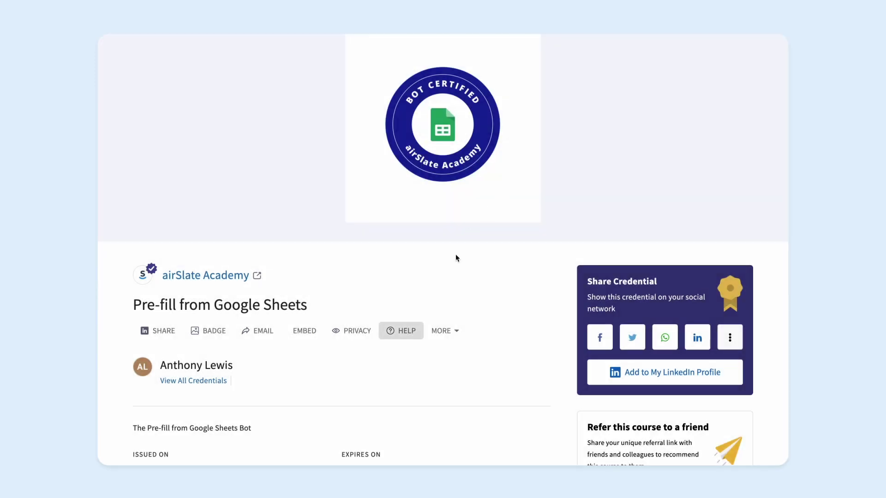
left_click(441, 335)
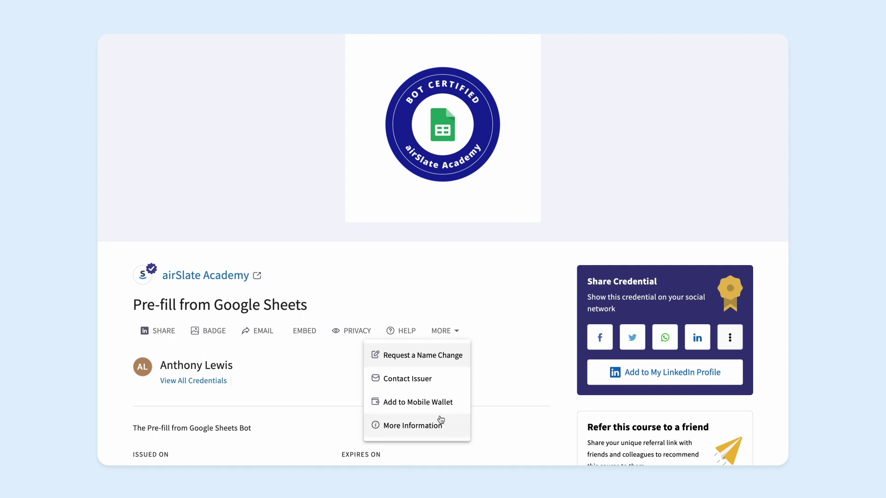
left_click(483, 372)
scroll(483, 371, "down", 5)
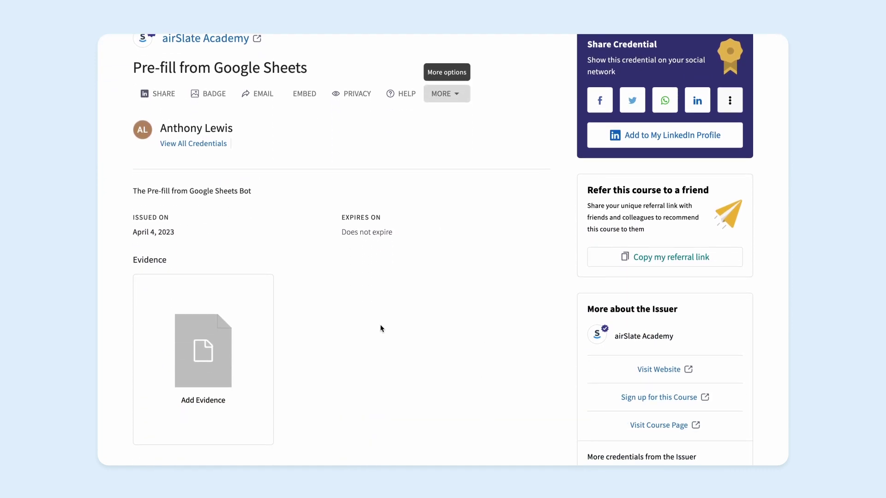
left_click(223, 335)
left_click(503, 389)
scroll(503, 390, "up", 3)
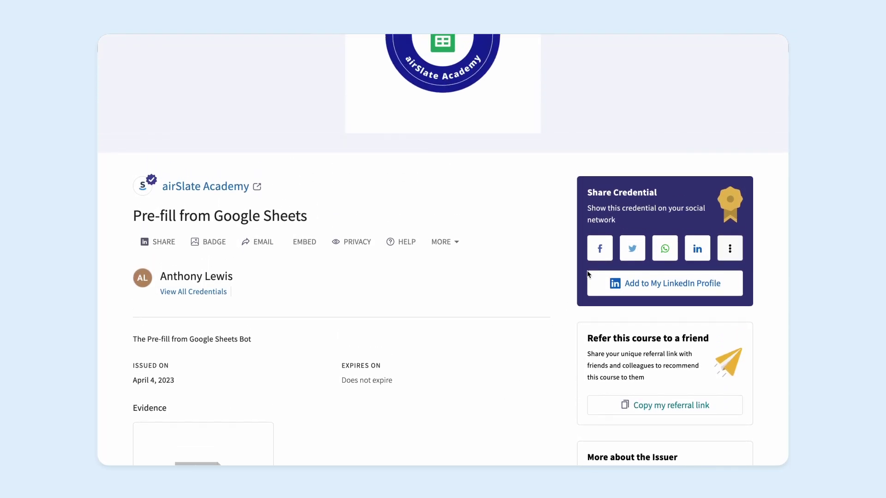
Step: Check the social sharing choices, then download the Automating Course Enrollment certificate as a PDF
left_click(730, 249)
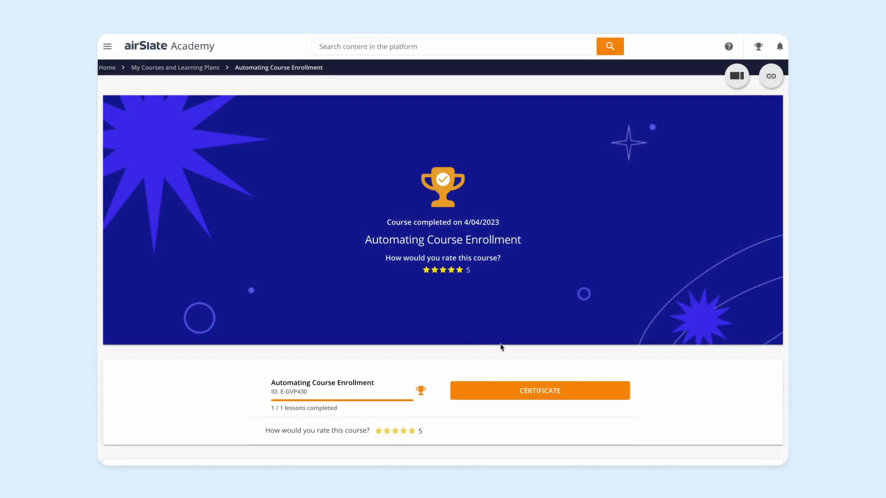
scroll(529, 365, "down", 1)
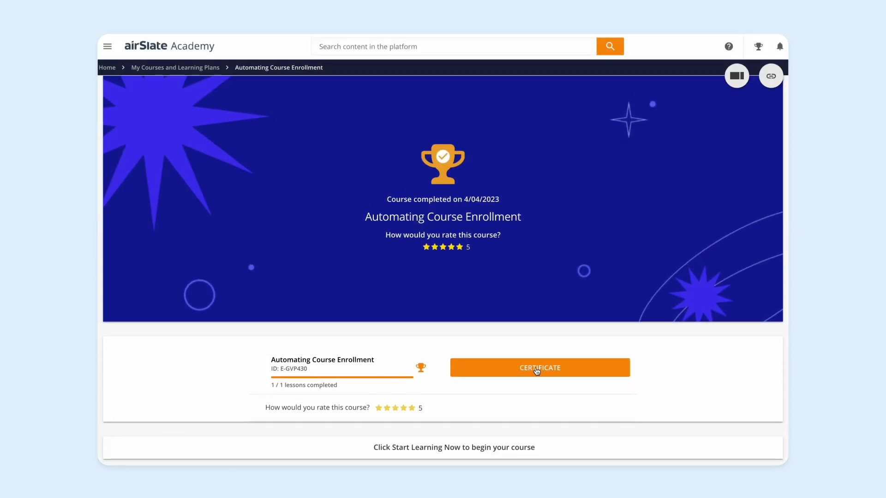
left_click(533, 369)
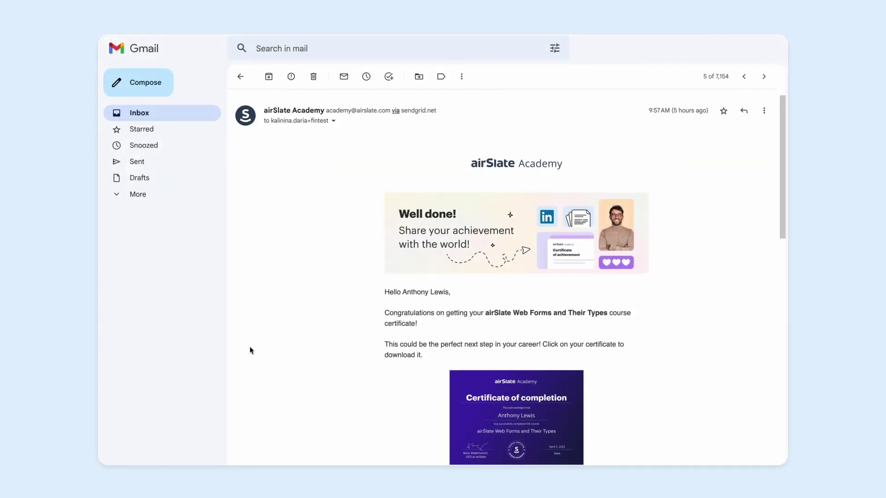
scroll(250, 347, "down", 1)
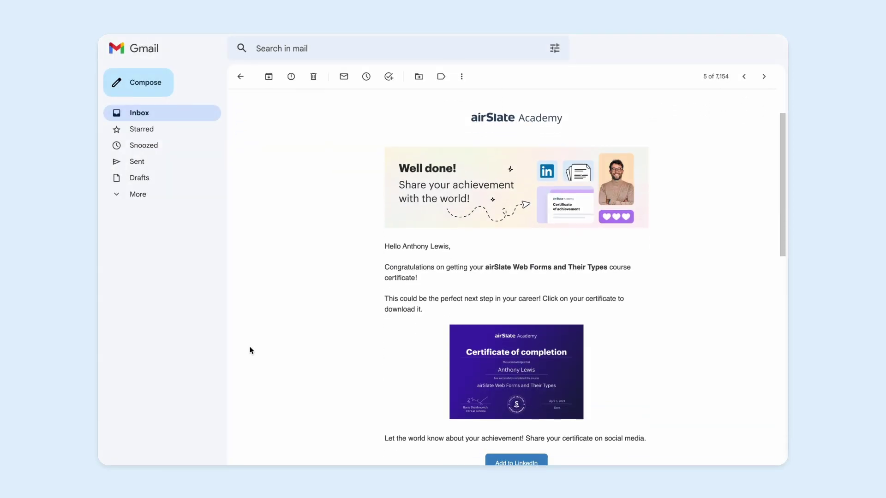
Step: Add the airSlate Web Forms and Their Types certificate from its Gmail email to LinkedIn Licenses & certifications
scroll(250, 347, "down", 3)
scroll(250, 351, "down", 1)
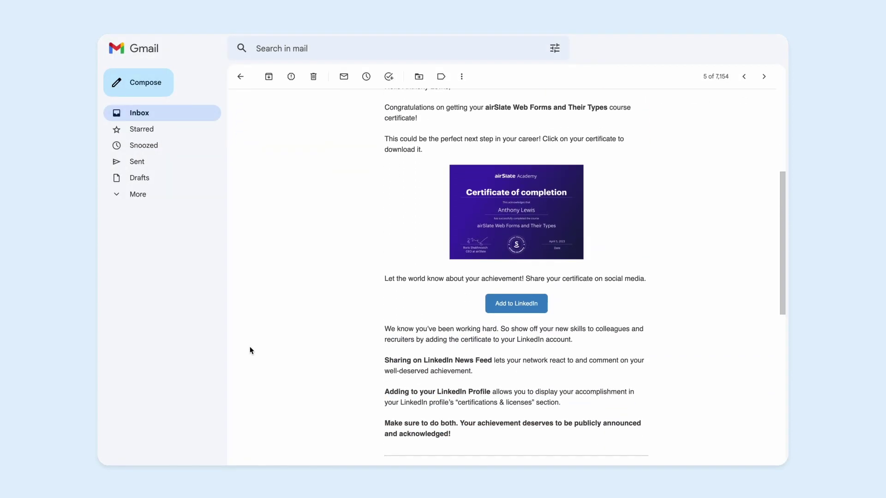
left_click(505, 306)
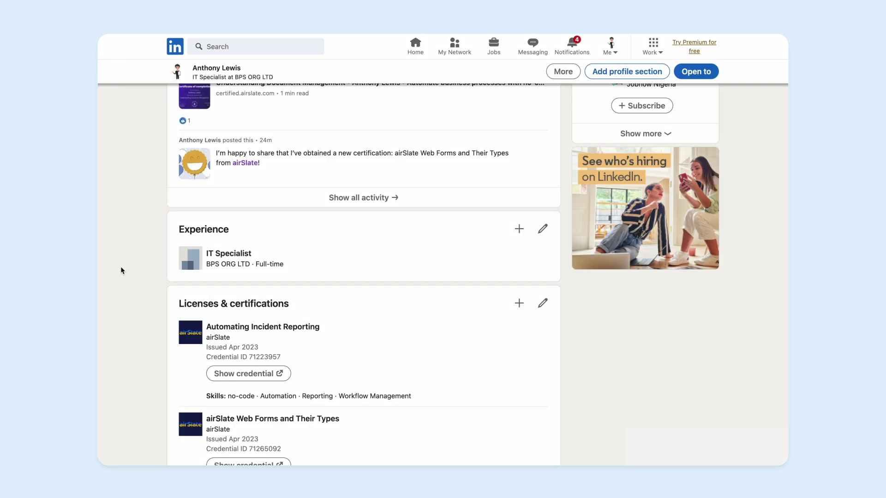
scroll(121, 267, "down", 1)
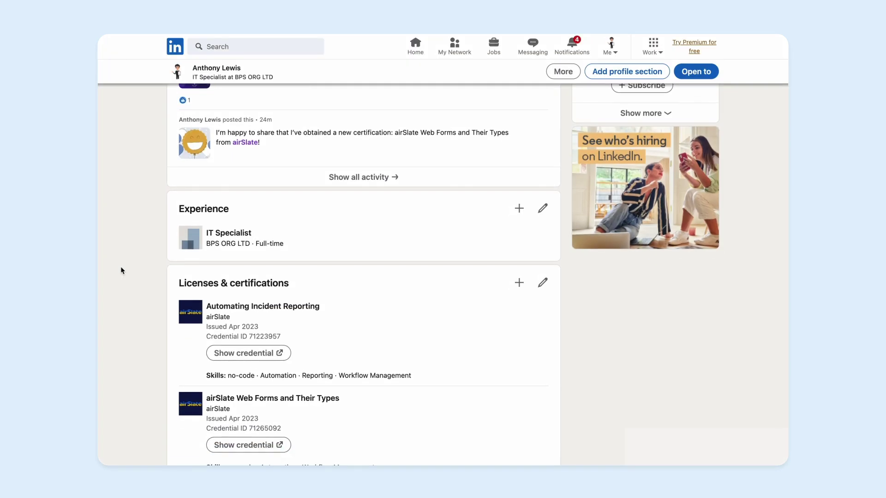